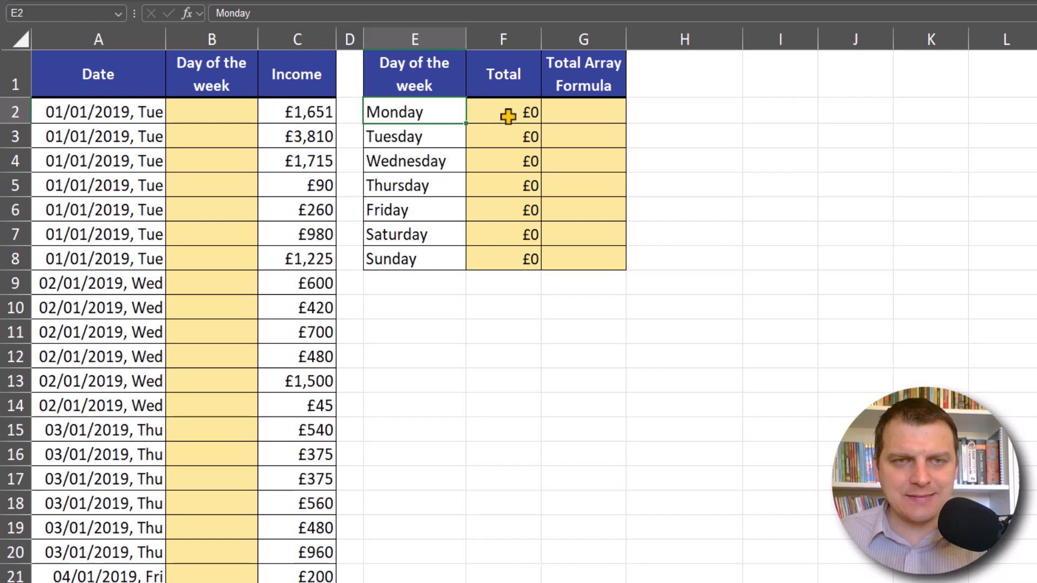
Inspect the SUMIF formula in the Monday total cell F2 and the list of weekday names in E2:E8
click(508, 117)
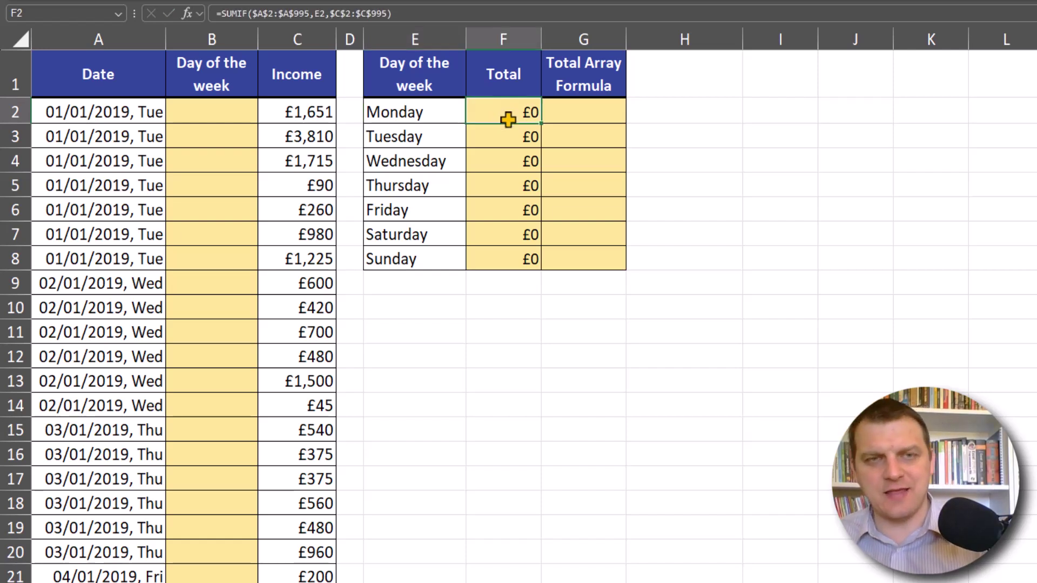
double_click(507, 116)
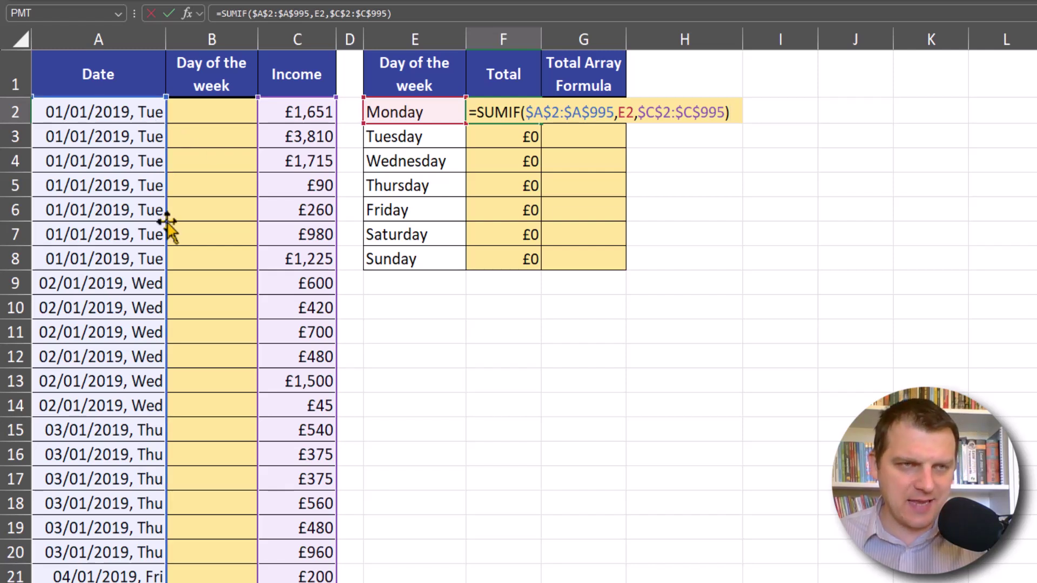
key(Escape)
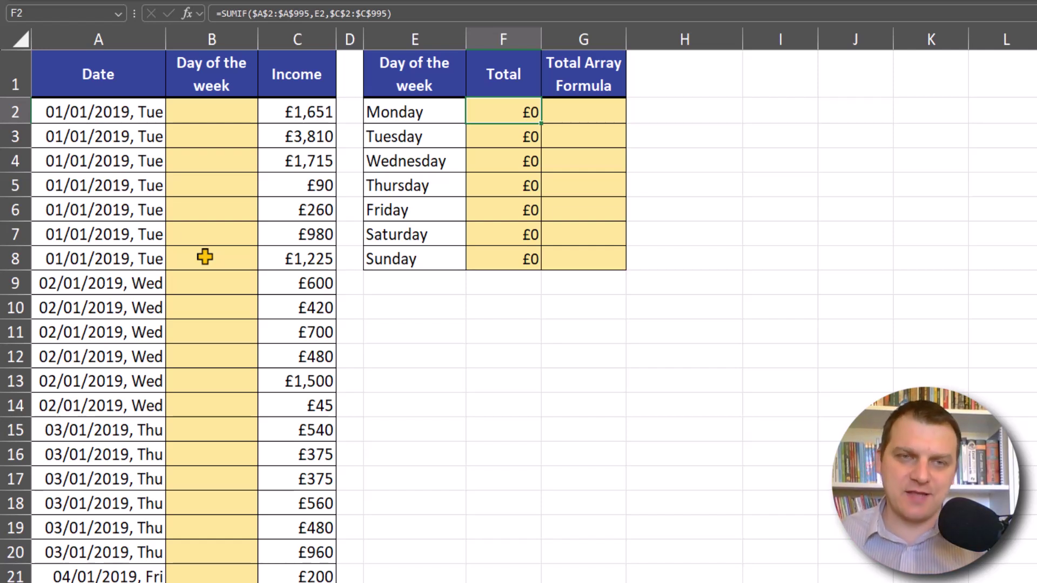
drag(438, 111, 439, 264)
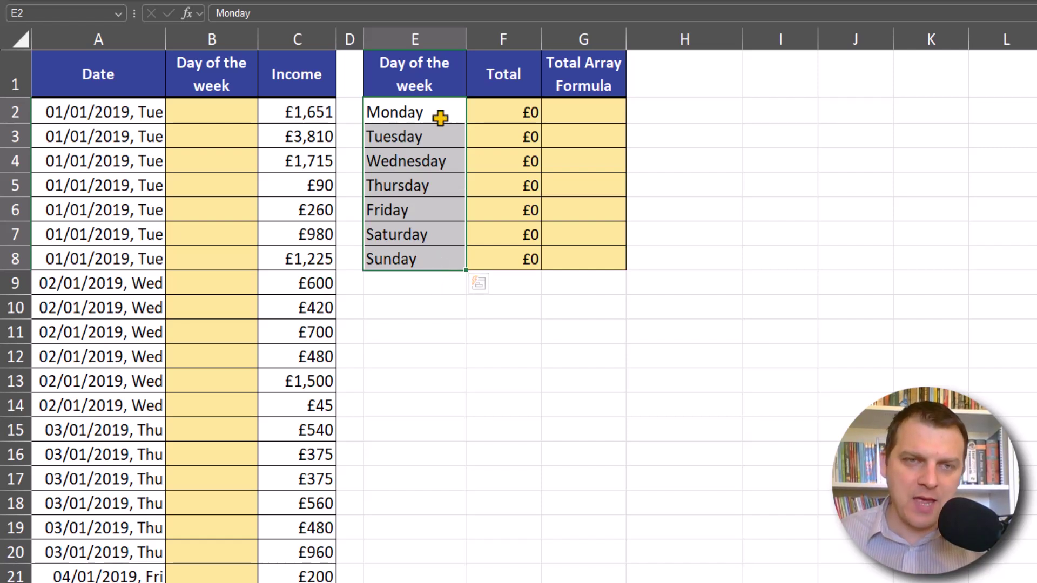
Enter =TEXT(A2,"dddd") in B2 to get the full weekday name and fill it down the Day of the week column
click(240, 115)
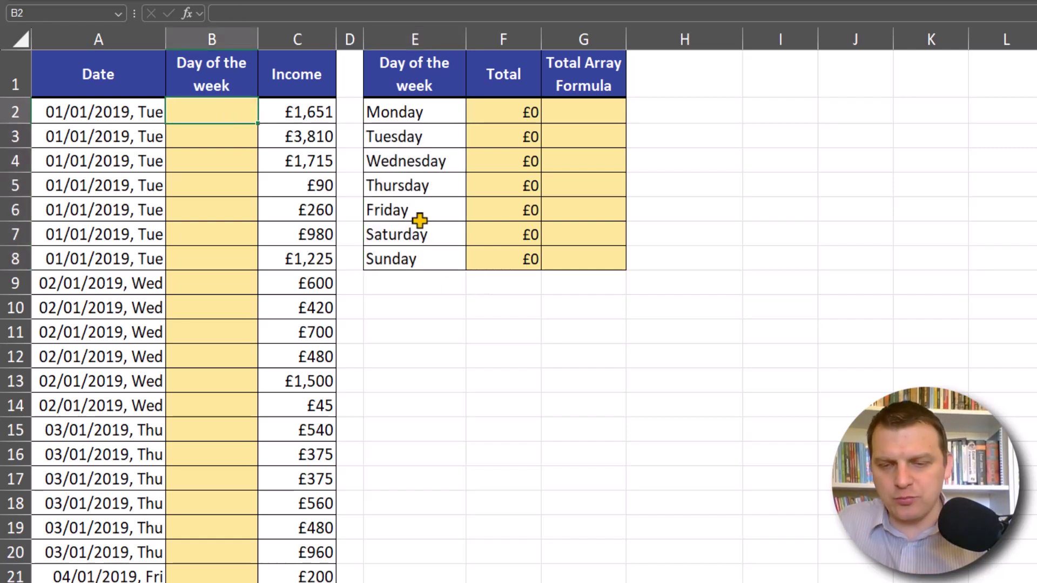
text(=te)
key(Tab)
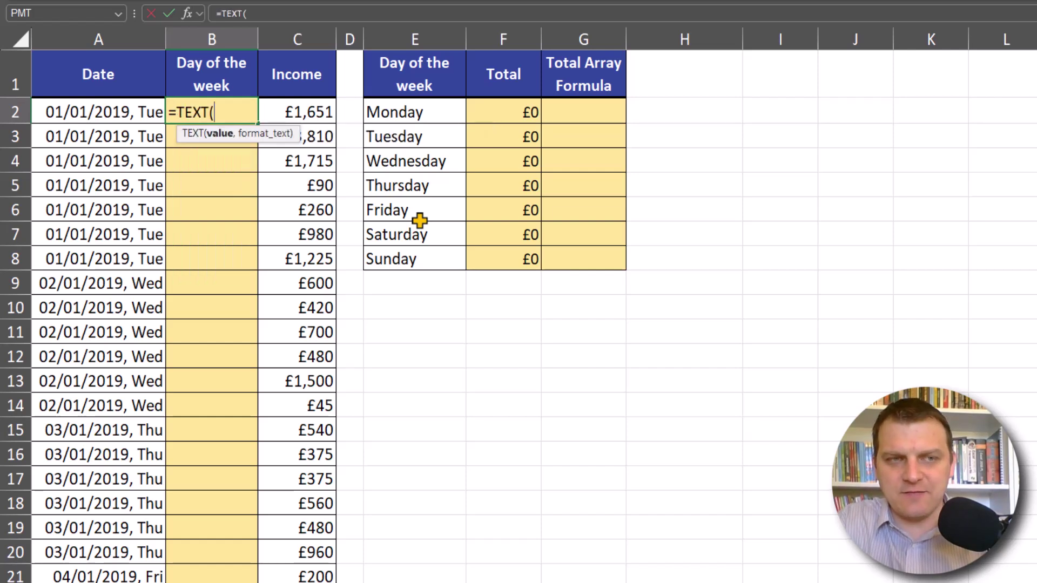
click(135, 111)
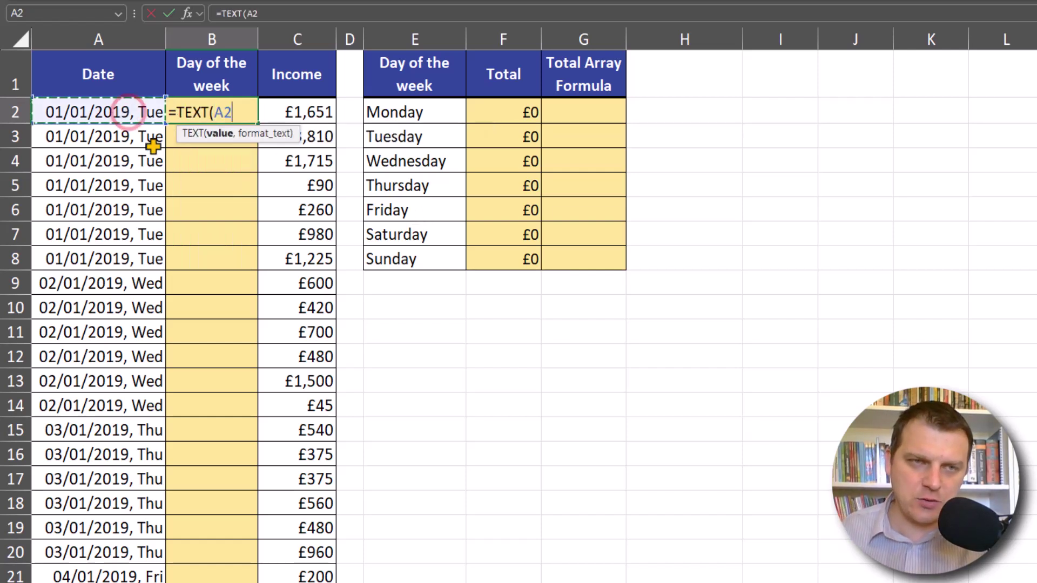
text(,)
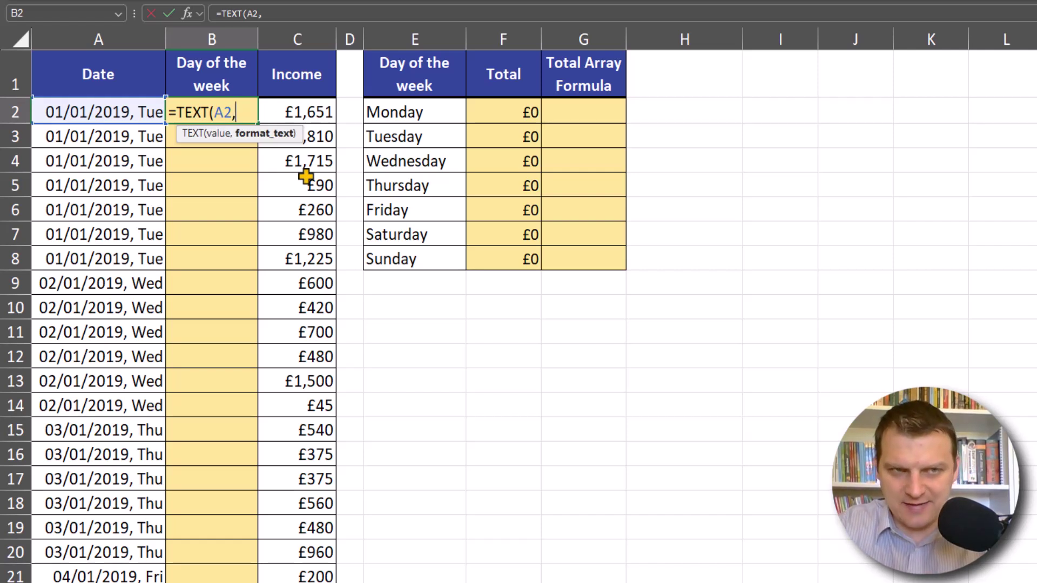
text("dddd")
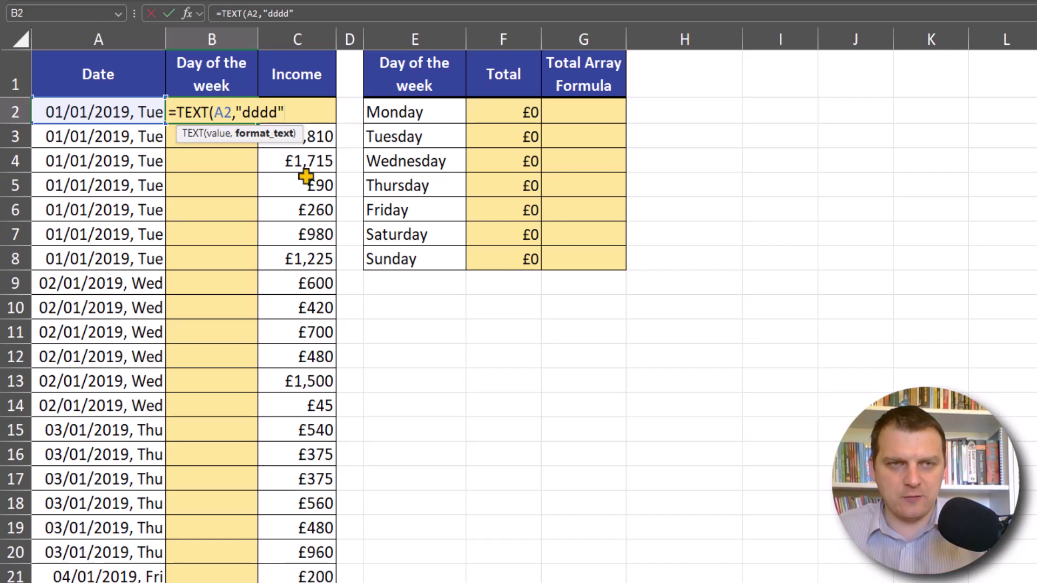
text())
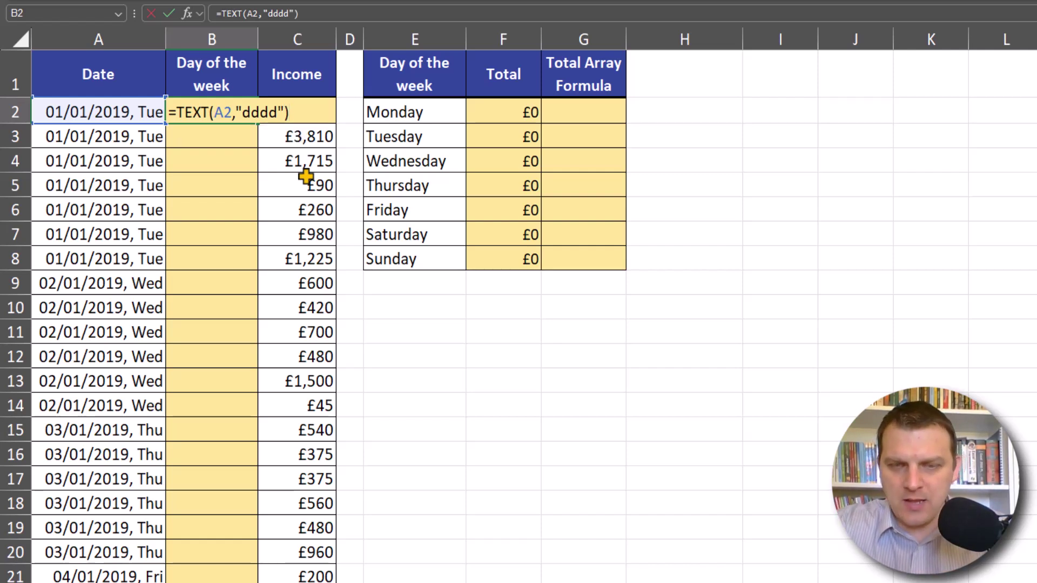
key(ctrl+Return)
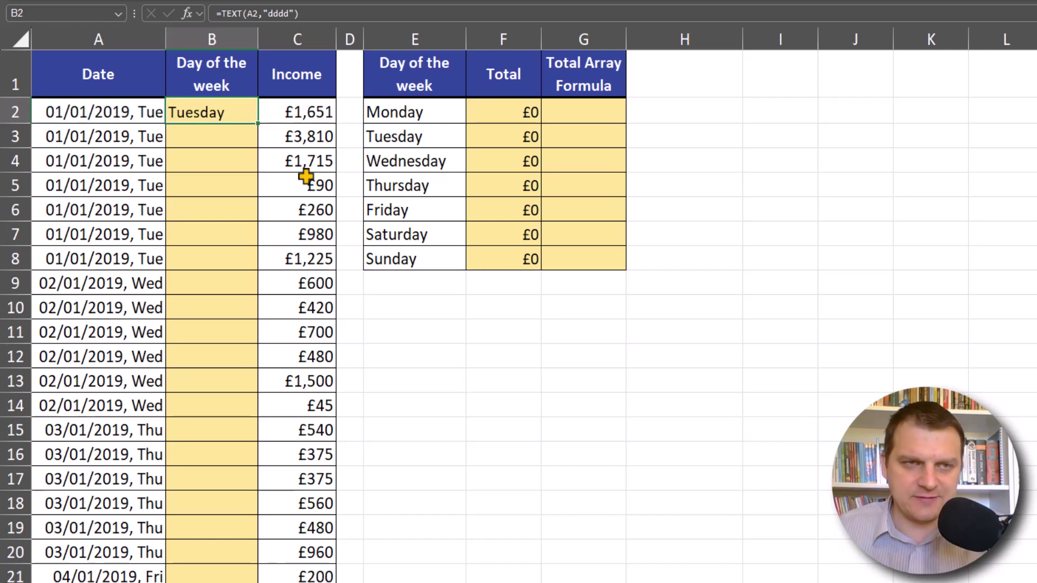
double_click(260, 125)
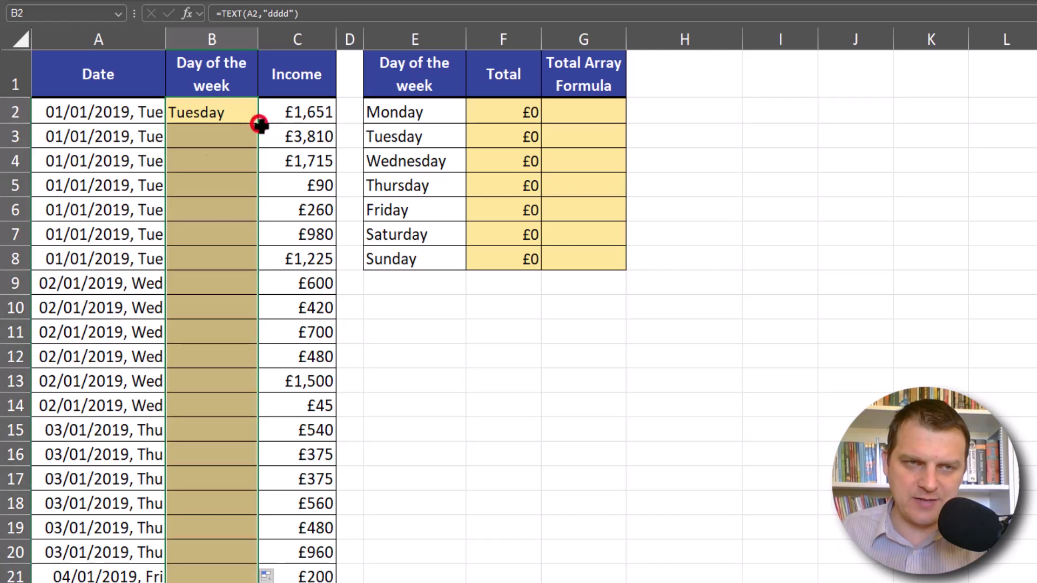
Change the SUMIF range in F2 to $B$2:$B$995 and fill the formula down to the Sunday total
click(513, 108)
key(F2)
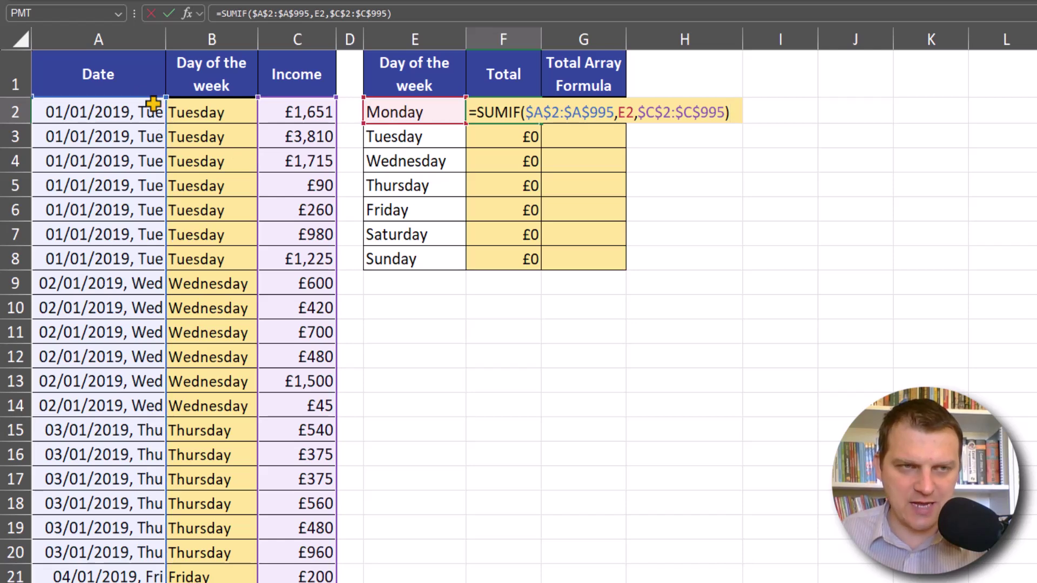
drag(165, 117, 212, 131)
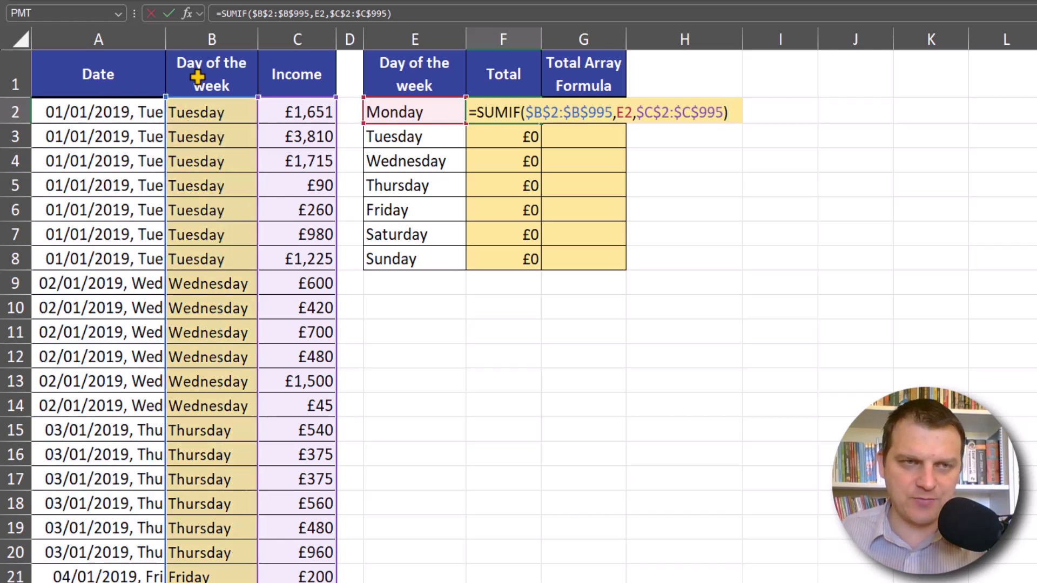
click(560, 115)
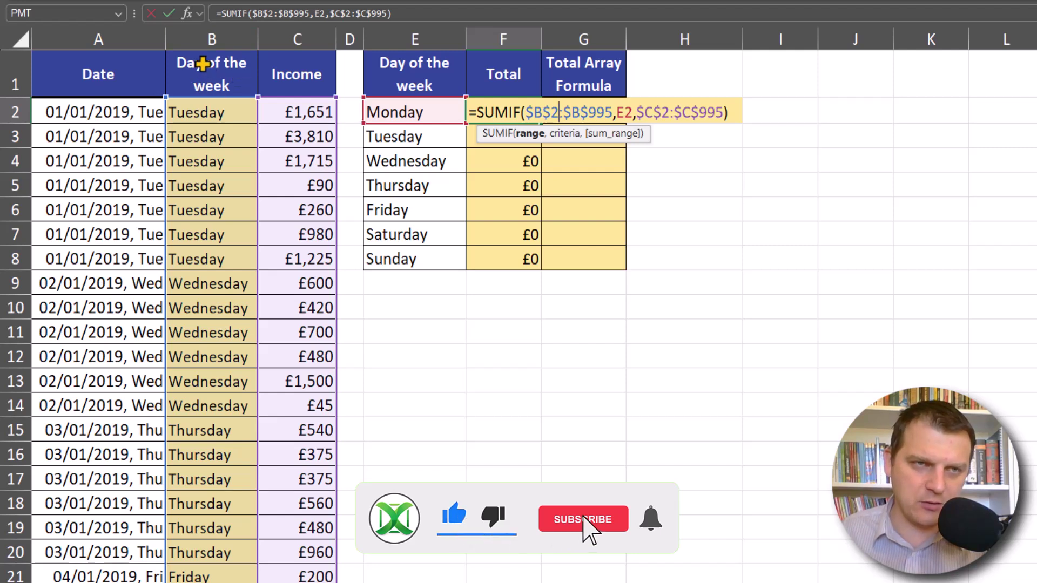
click(556, 133)
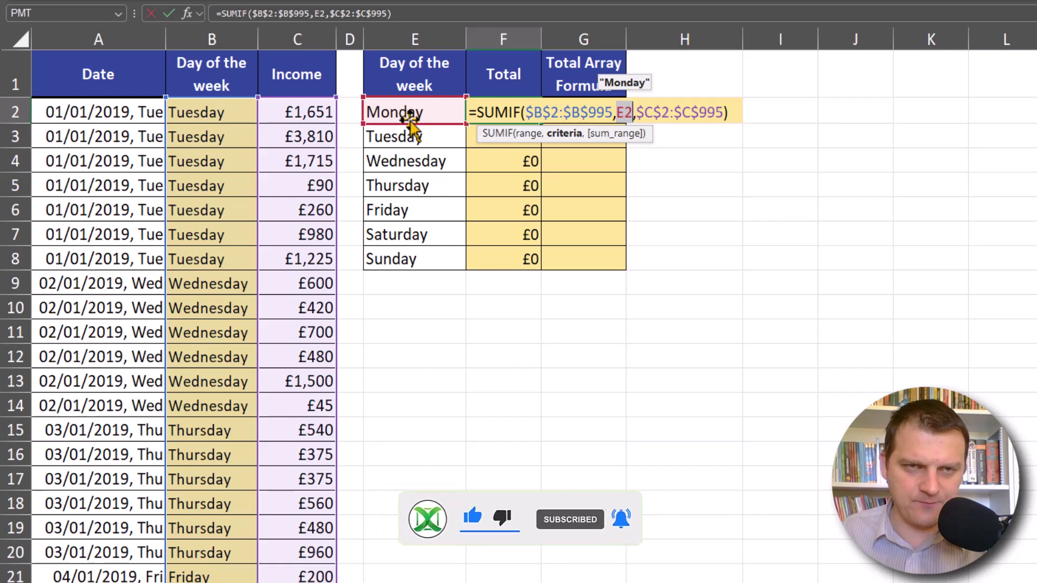
click(616, 134)
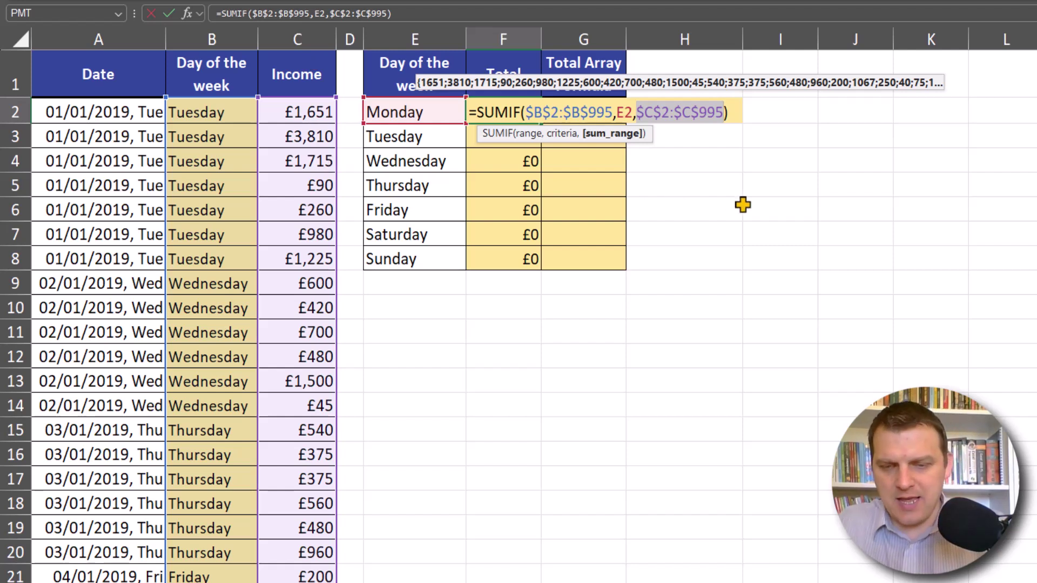
key(ctrl+Return)
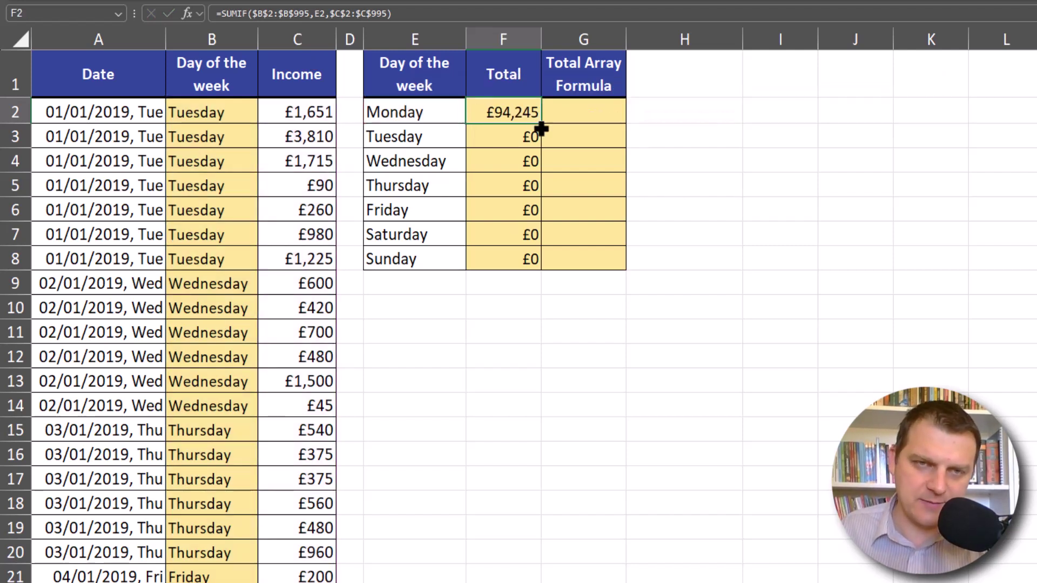
double_click(540, 124)
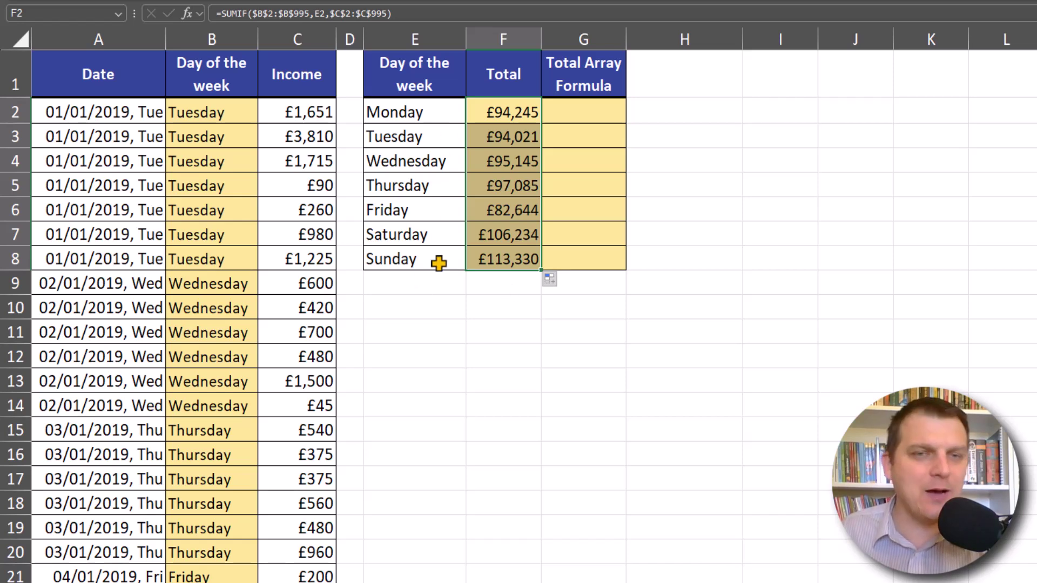
Widen the Total Array Formula column slightly and select its Monday cell G2
click(231, 33)
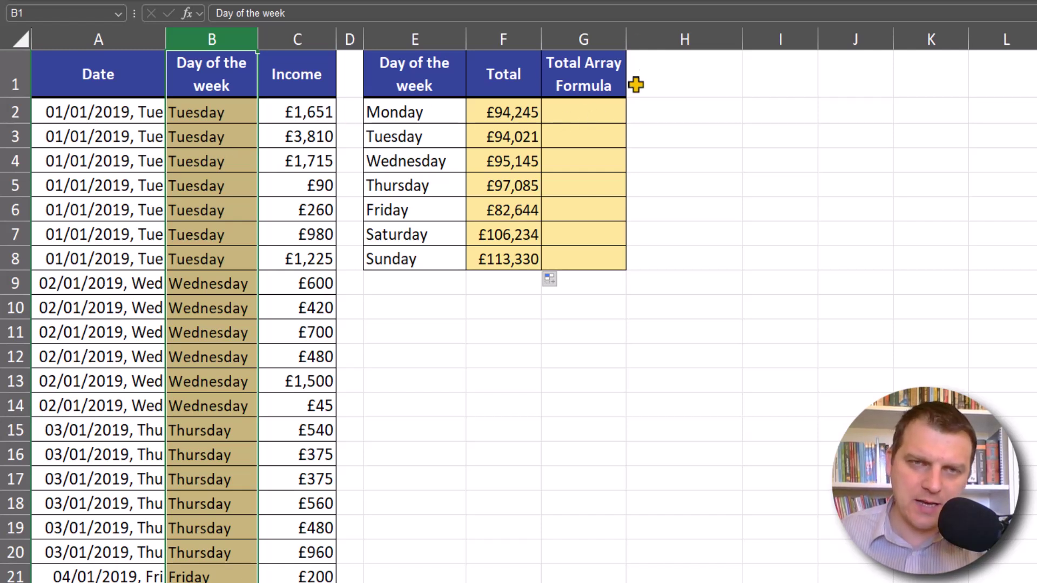
drag(621, 44, 646, 43)
click(614, 108)
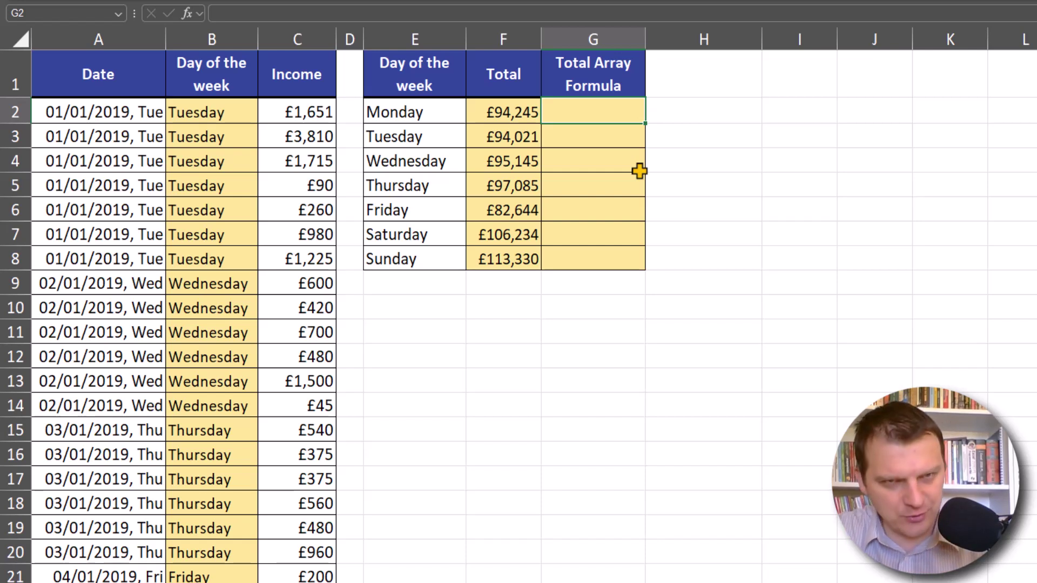
Review the range, criteria and sum range used by the SUMIF formula in F2
key(Left)
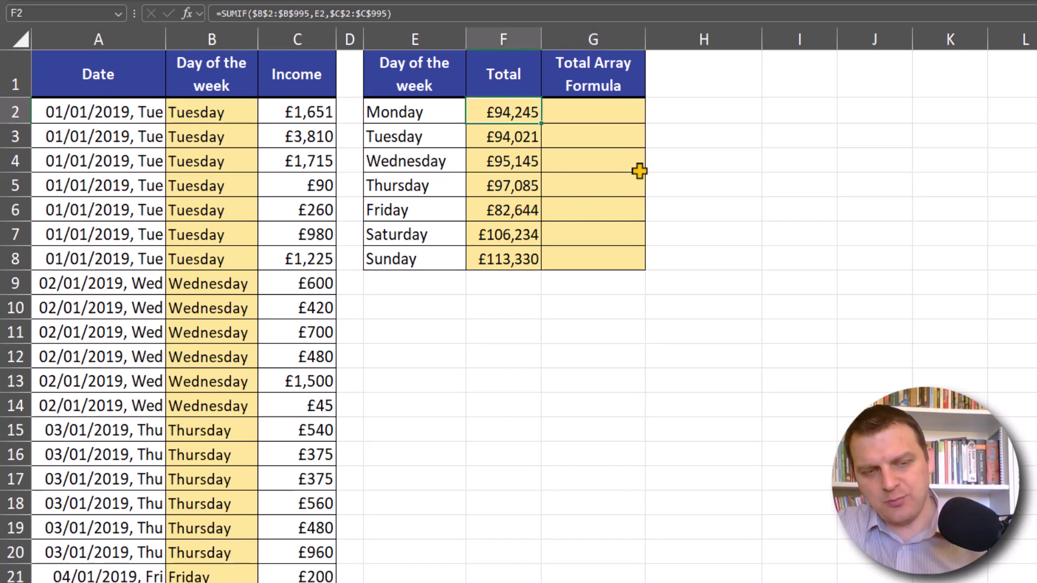
key(F2)
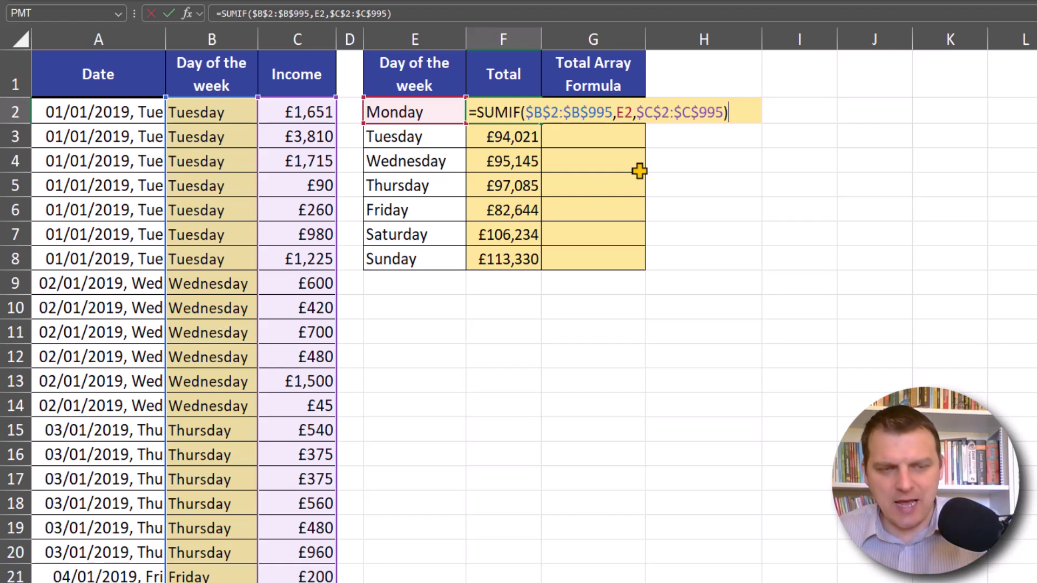
key(Escape)
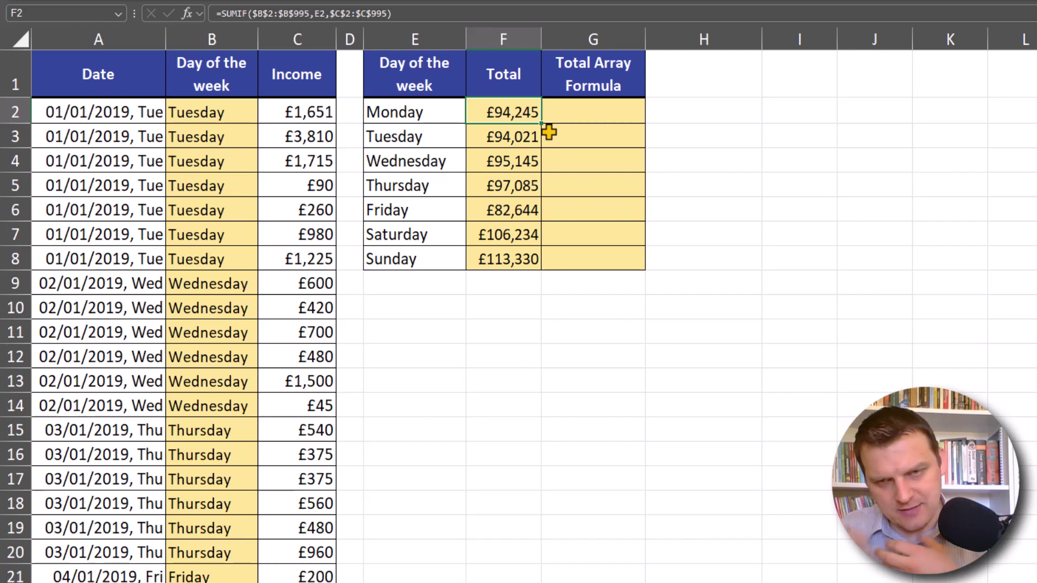
Begin a SUMPRODUCT formula in G2 with TEXT($A$2:$A$995,"dddd") as the start of its first array
click(625, 108)
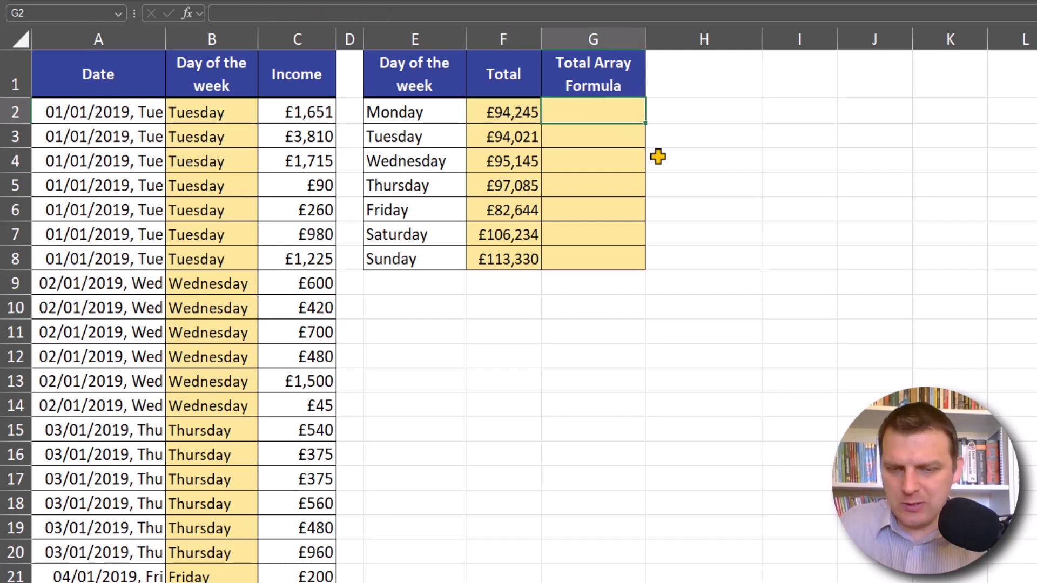
text(=sump)
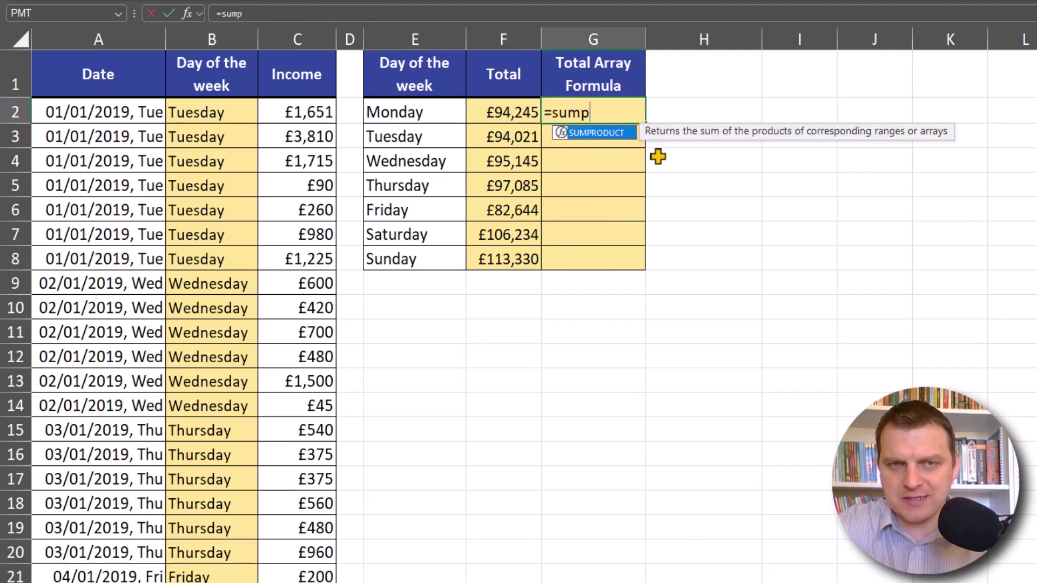
key(Tab)
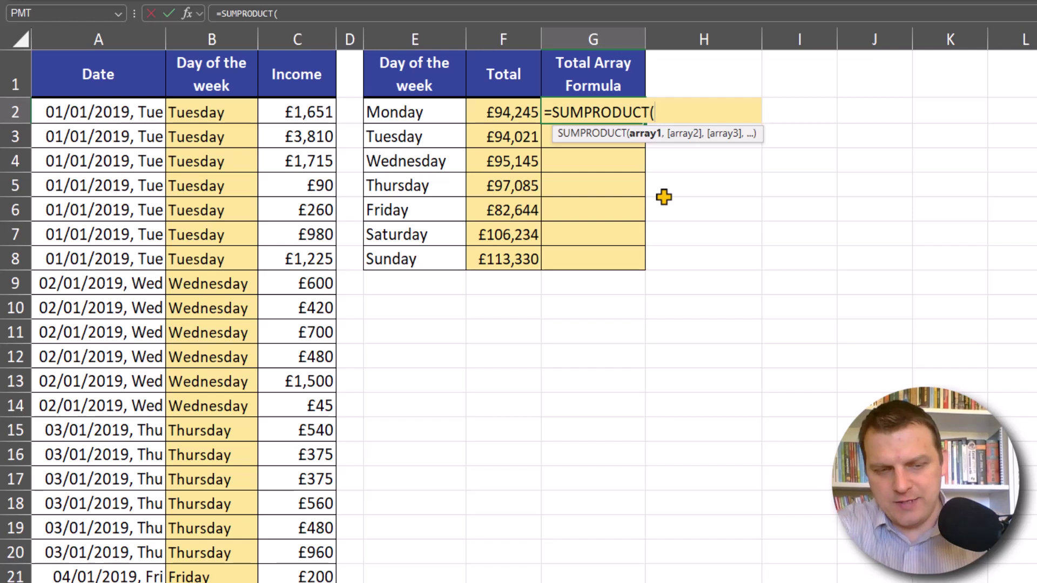
text(tex)
key(Tab)
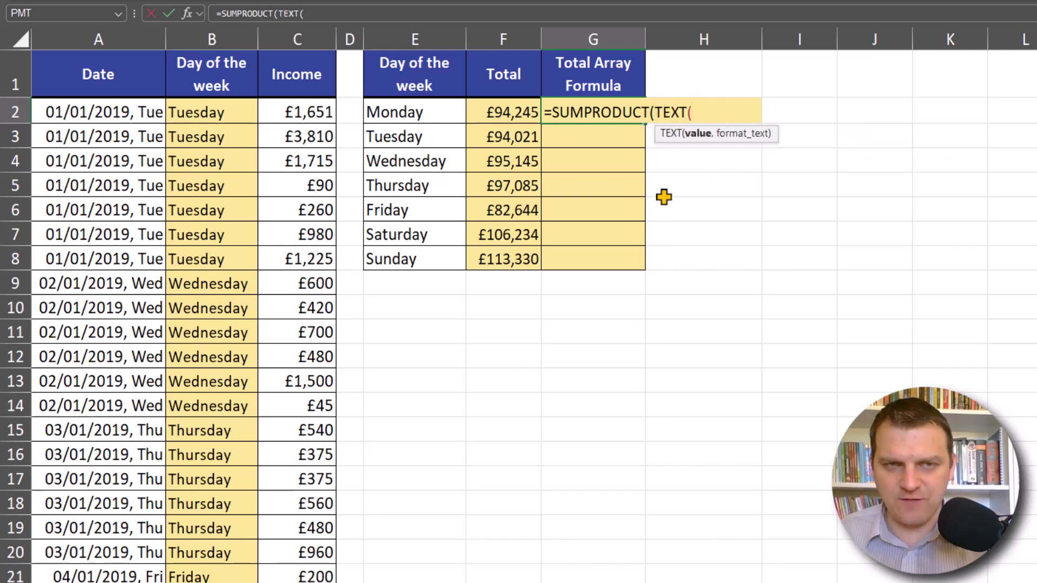
click(120, 113)
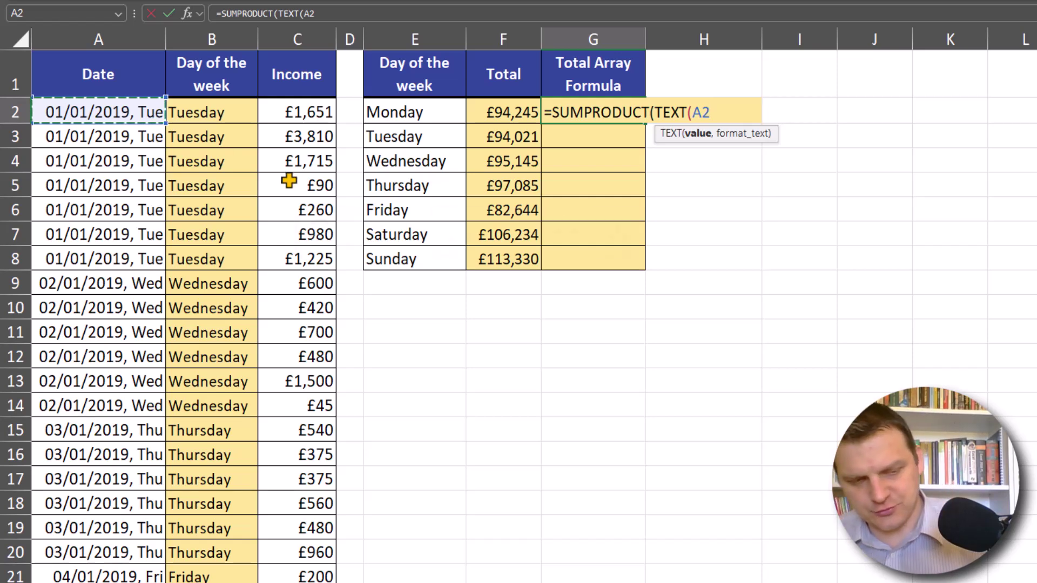
key(ctrl+shift+Down)
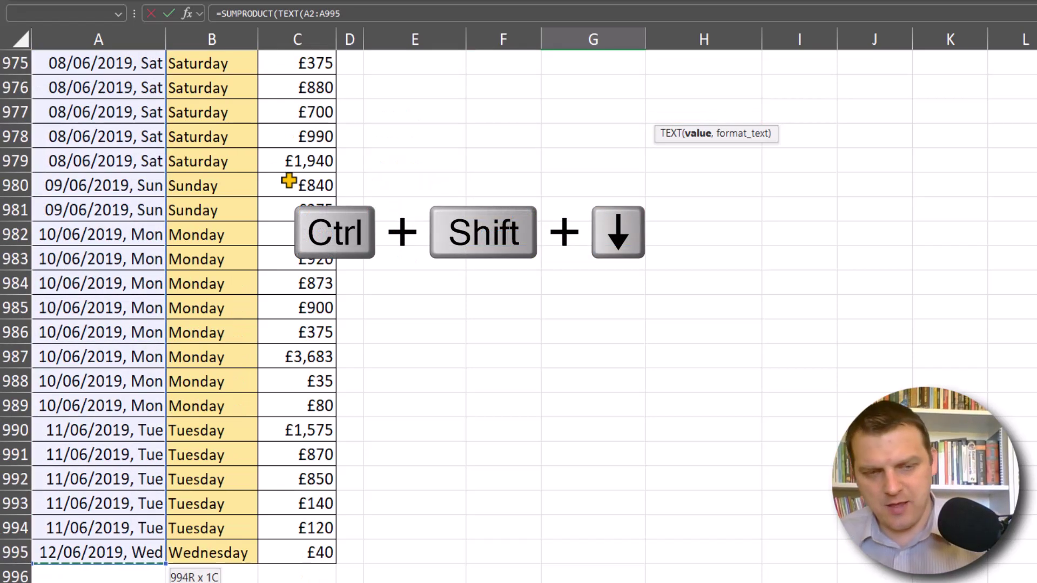
key(F4)
text(,)
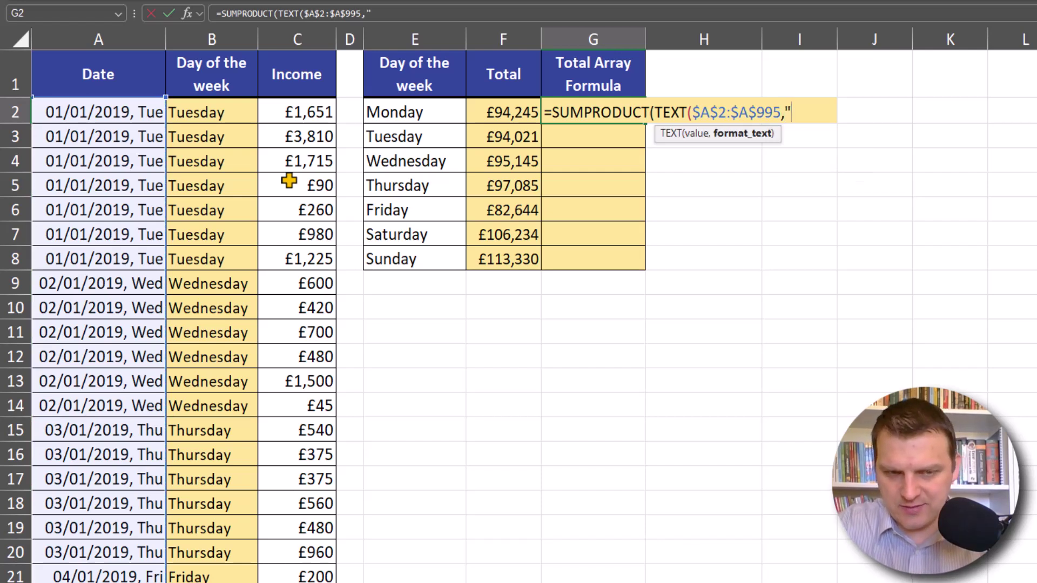
text("dddd"))
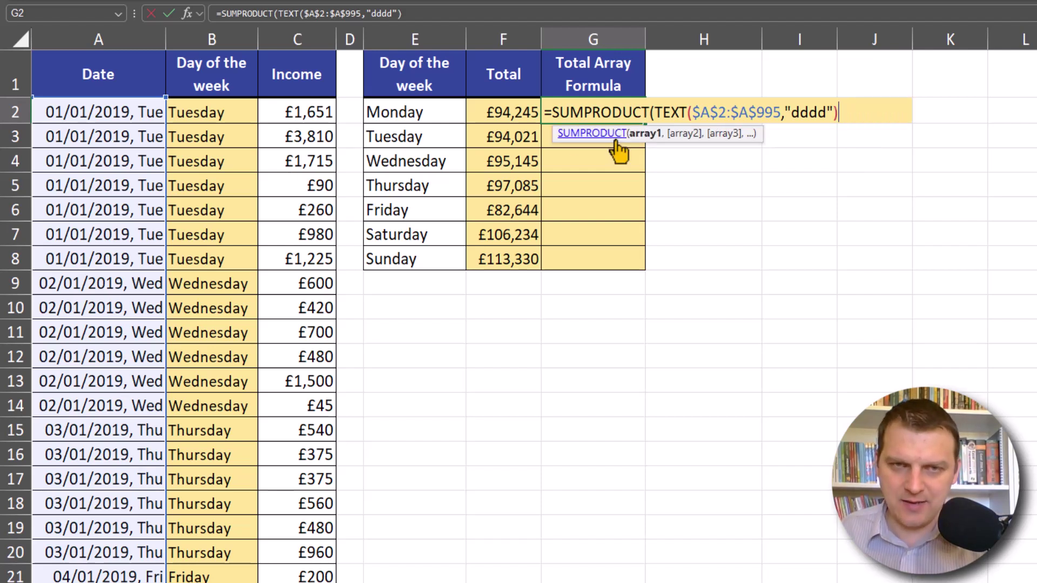
Extend the first SUMPRODUCT array in G2 to compare the TEXT result with the weekday in E2
click(644, 133)
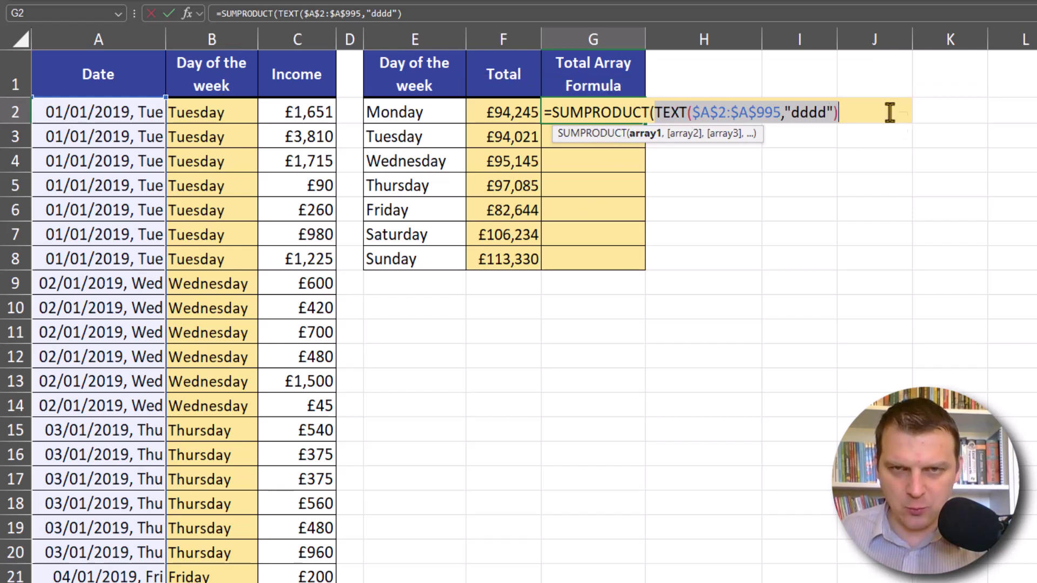
click(847, 120)
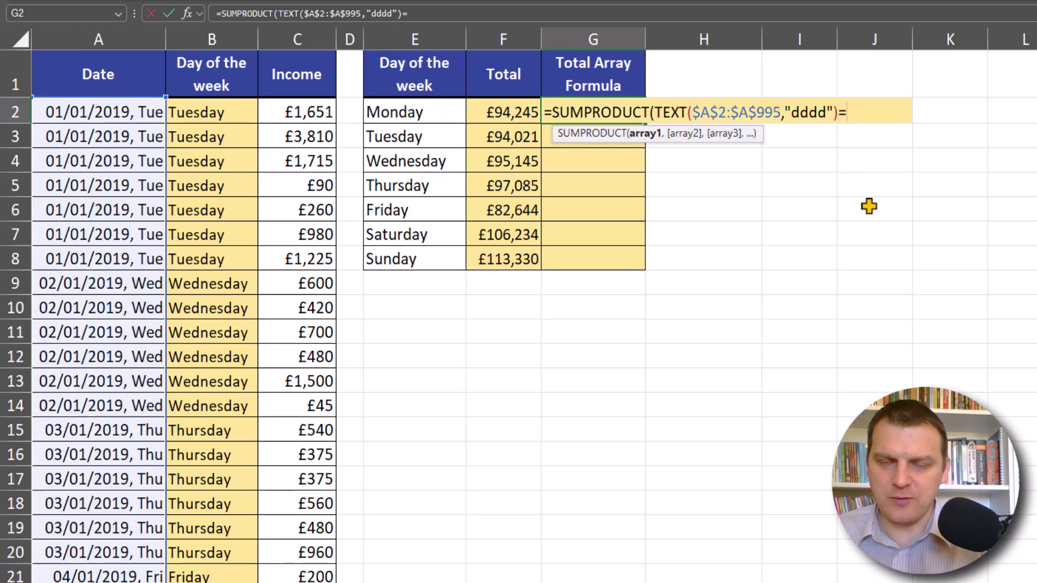
click(421, 112)
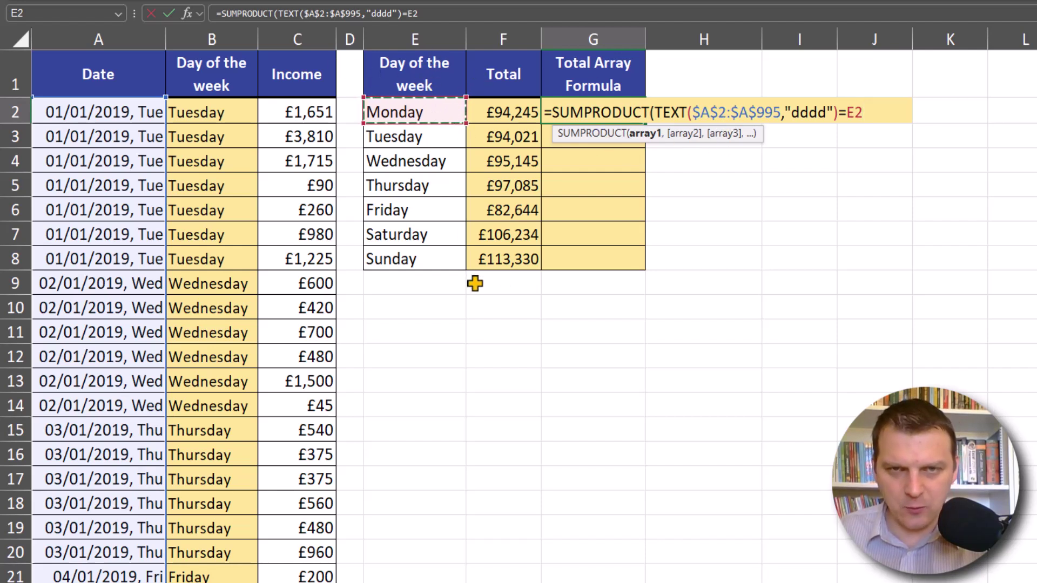
click(643, 135)
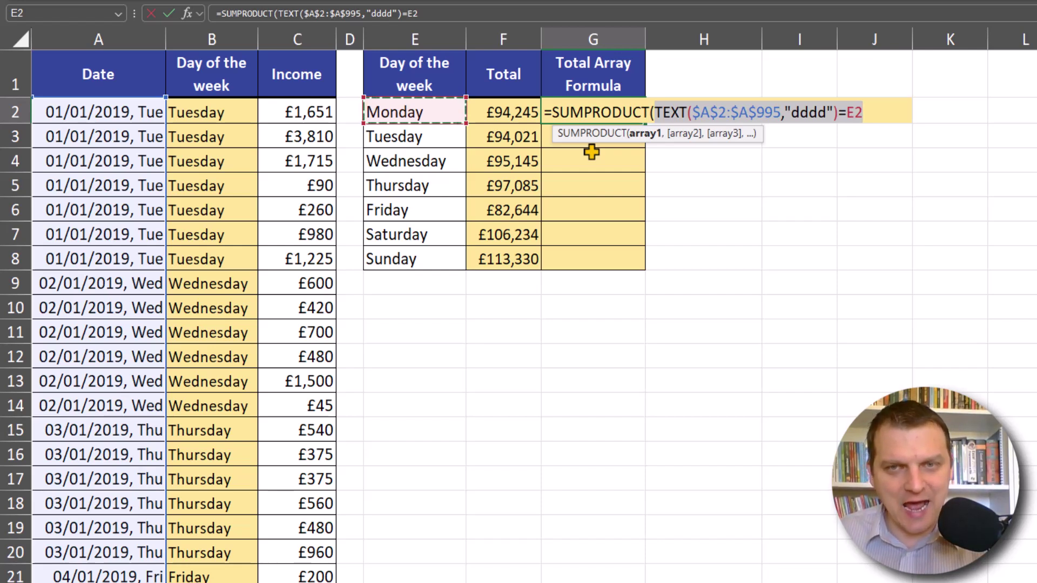
click(878, 114)
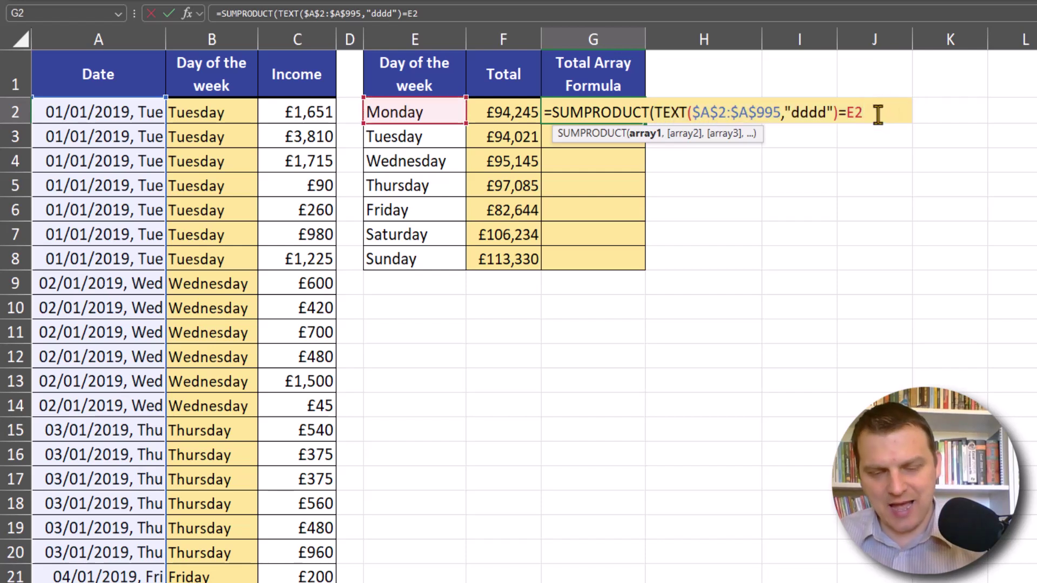
text(,)
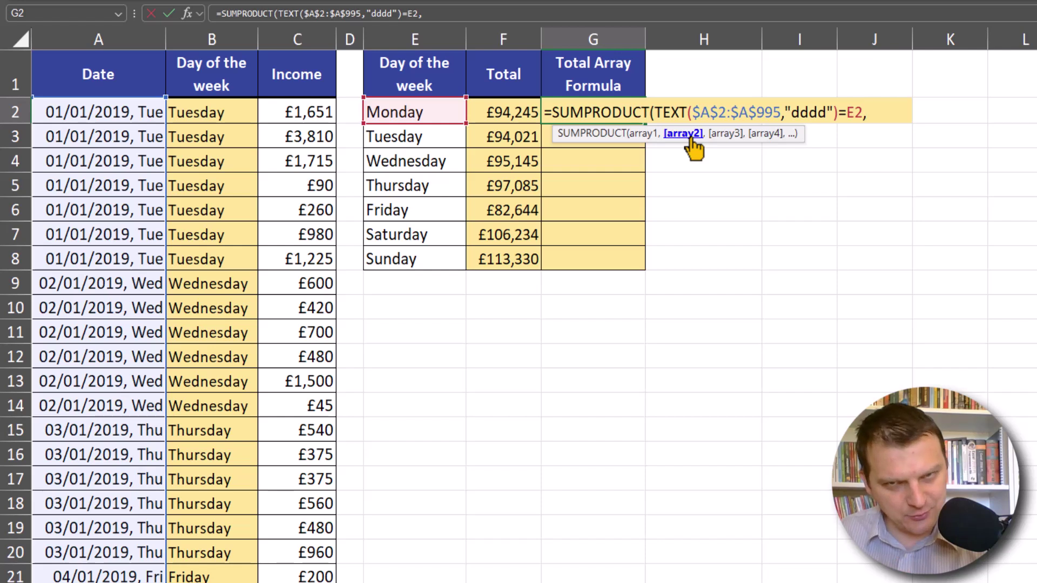
click(671, 114)
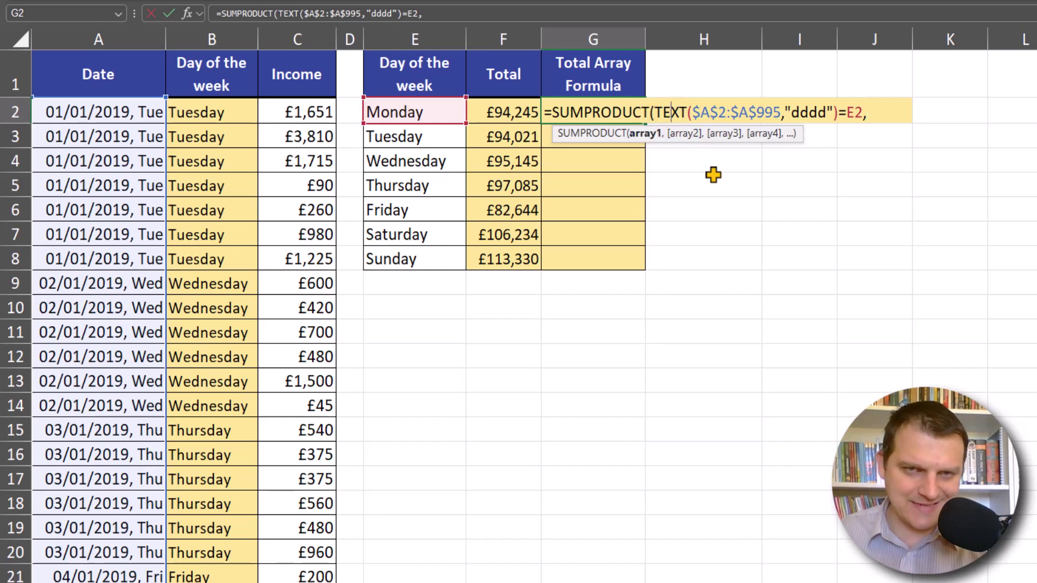
click(869, 113)
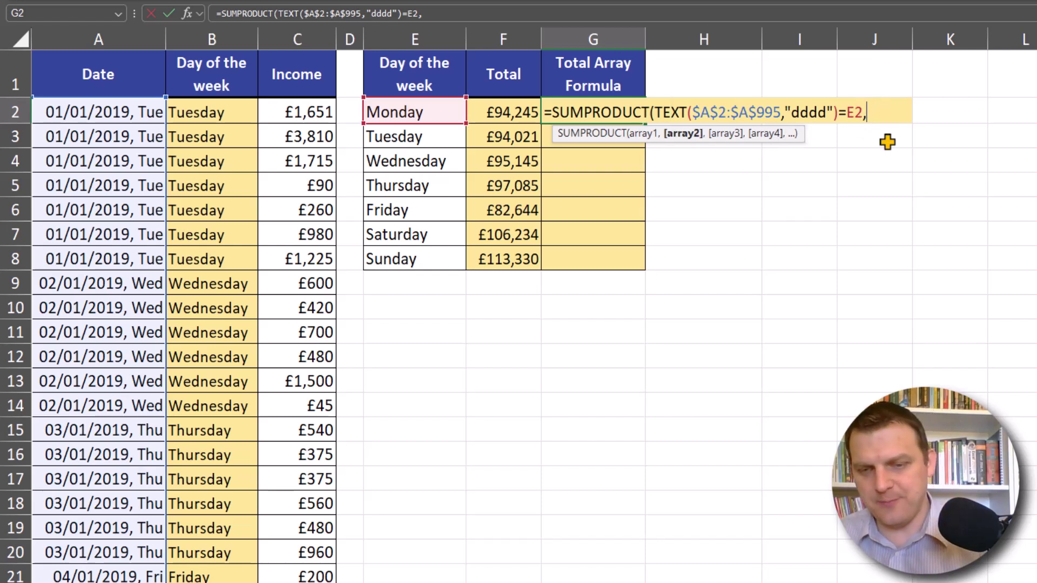
key(BackSpace)
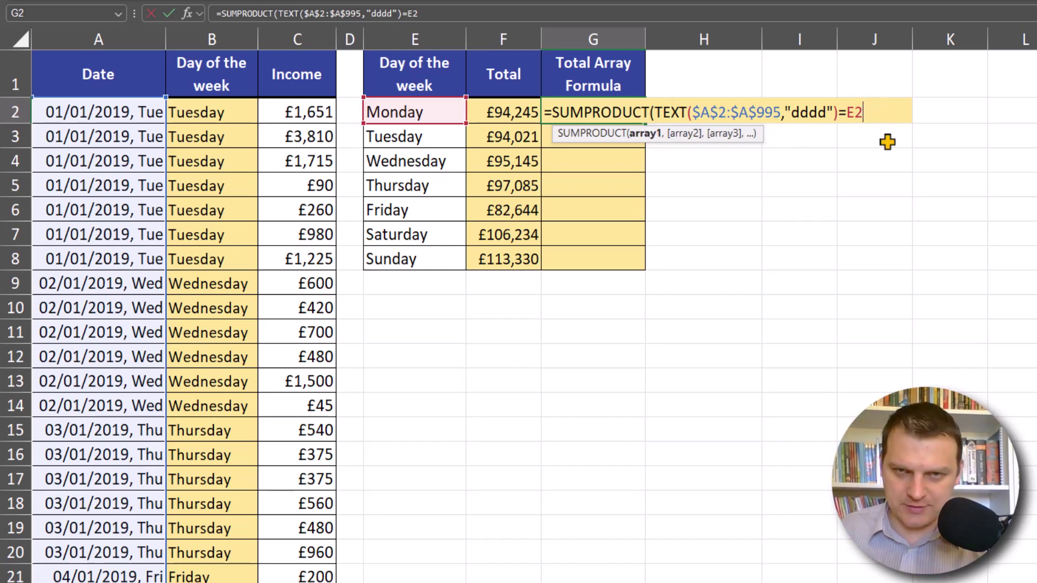
Enclose the weekday comparison in parentheses and multiply it by the absolute income range $C$2:$C$995
text())
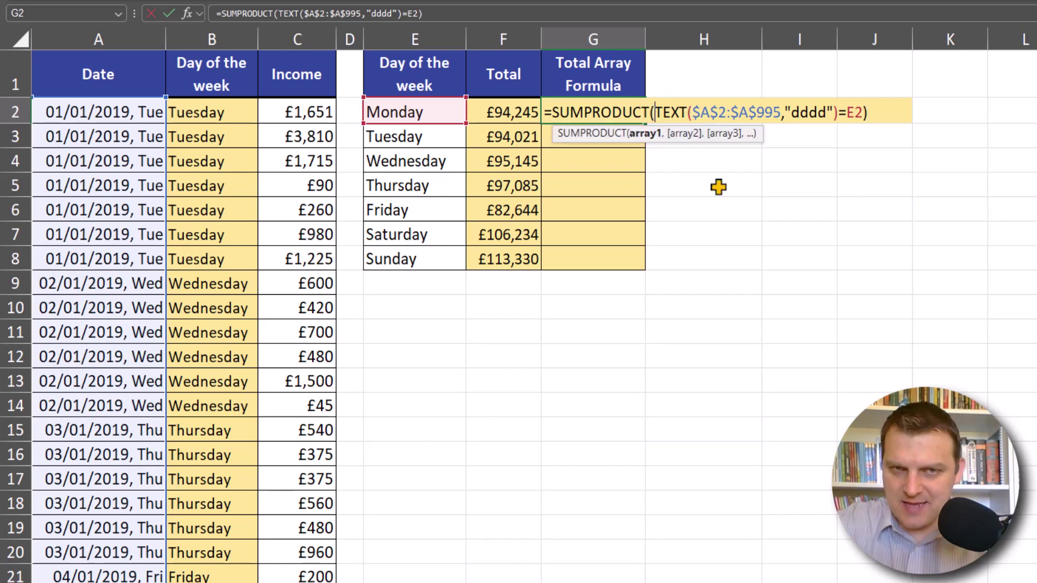
text(()
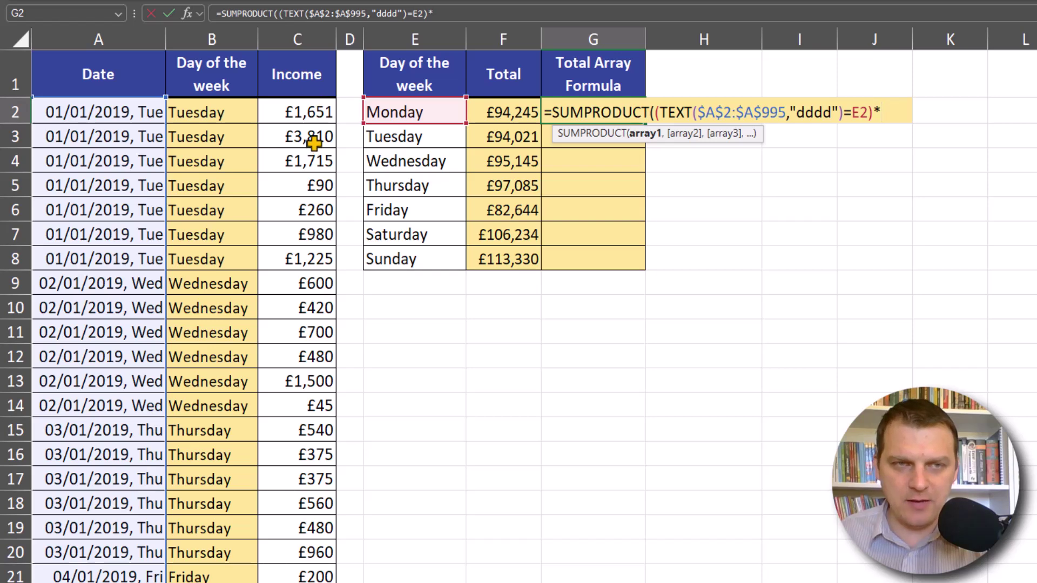
click(318, 109)
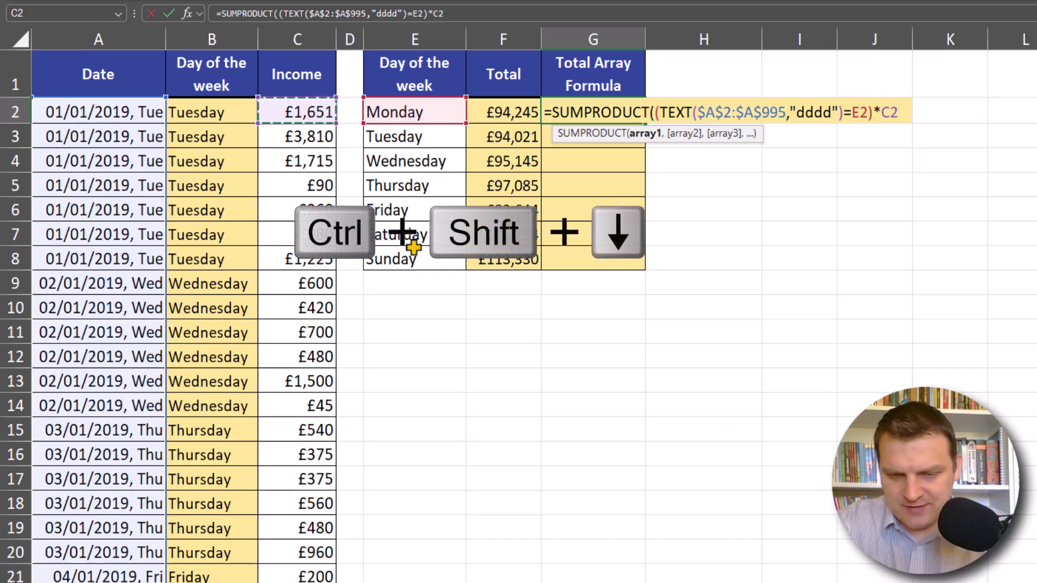
key(ctrl+shift+Down)
key(F4)
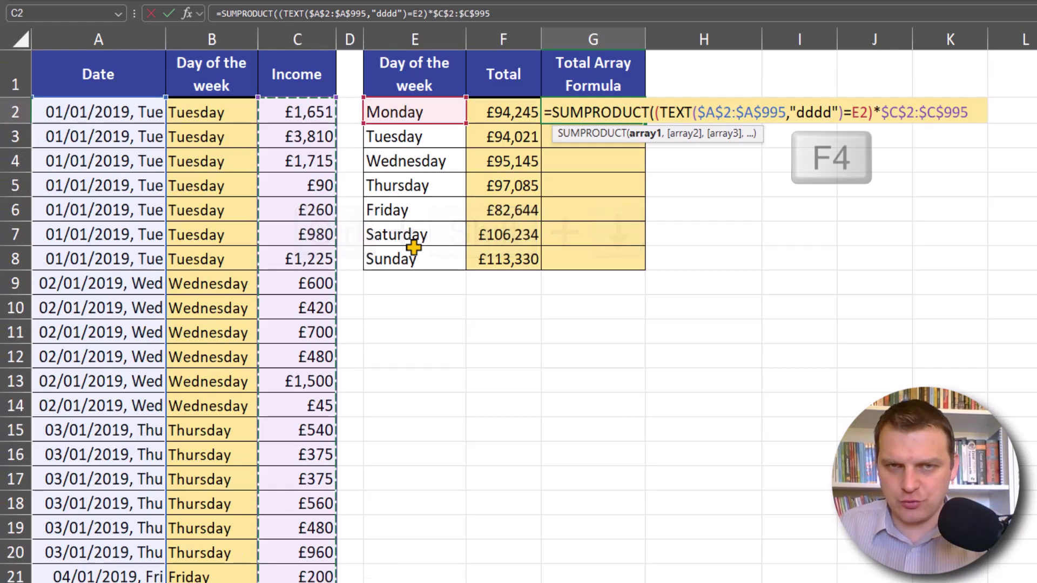
Close and enter the SUMPRODUCT formula in G2, and fill it down to the Sunday row
click(644, 134)
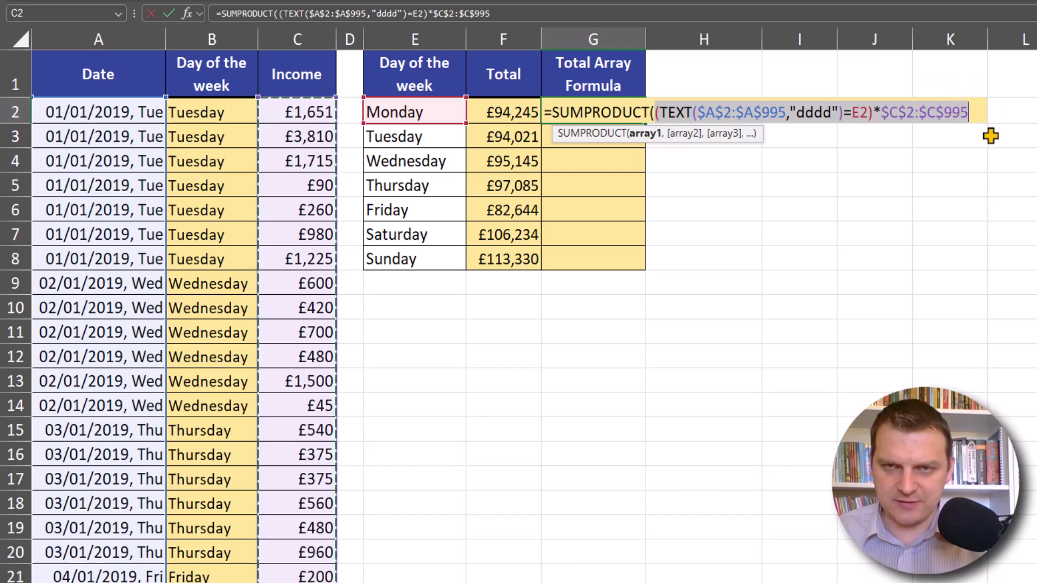
click(976, 112)
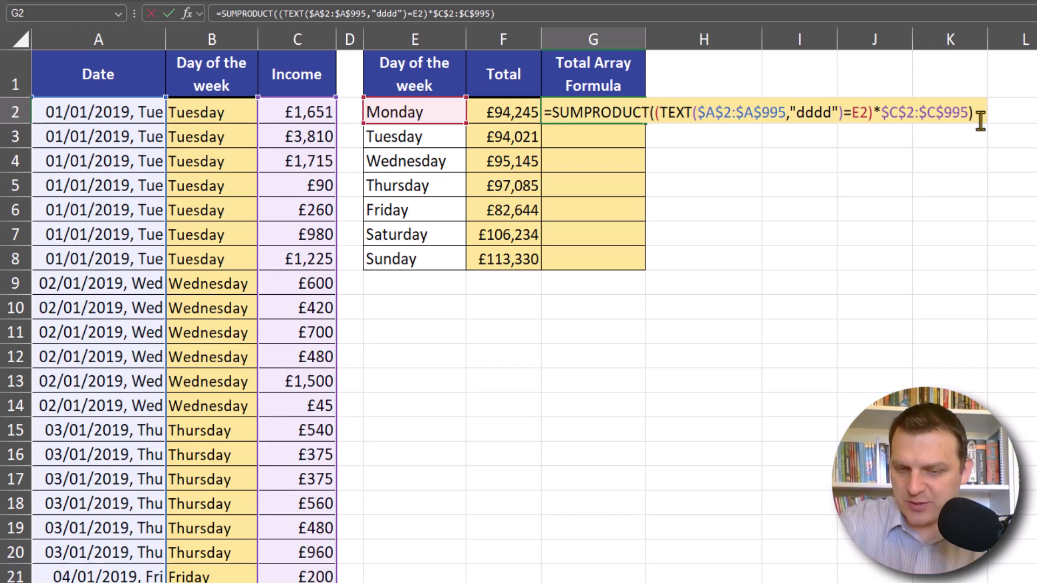
key(Return)
click(582, 114)
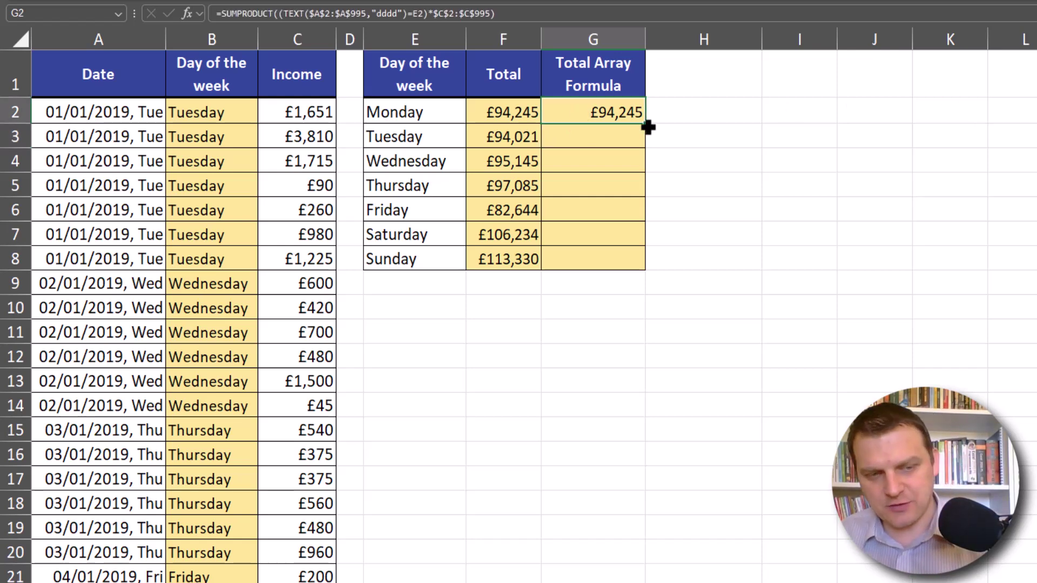
key(F2)
key(Escape)
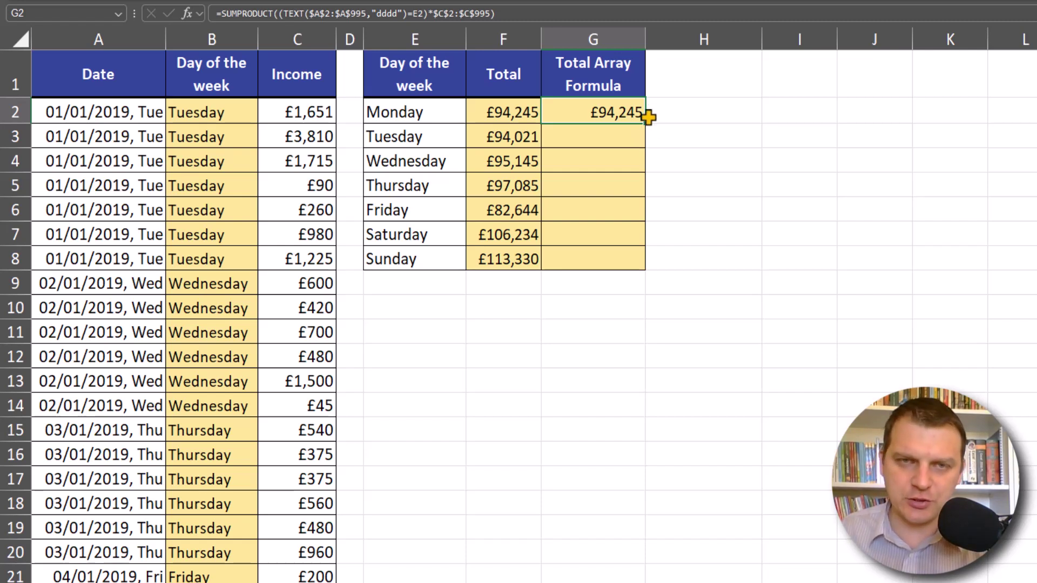
double_click(645, 123)
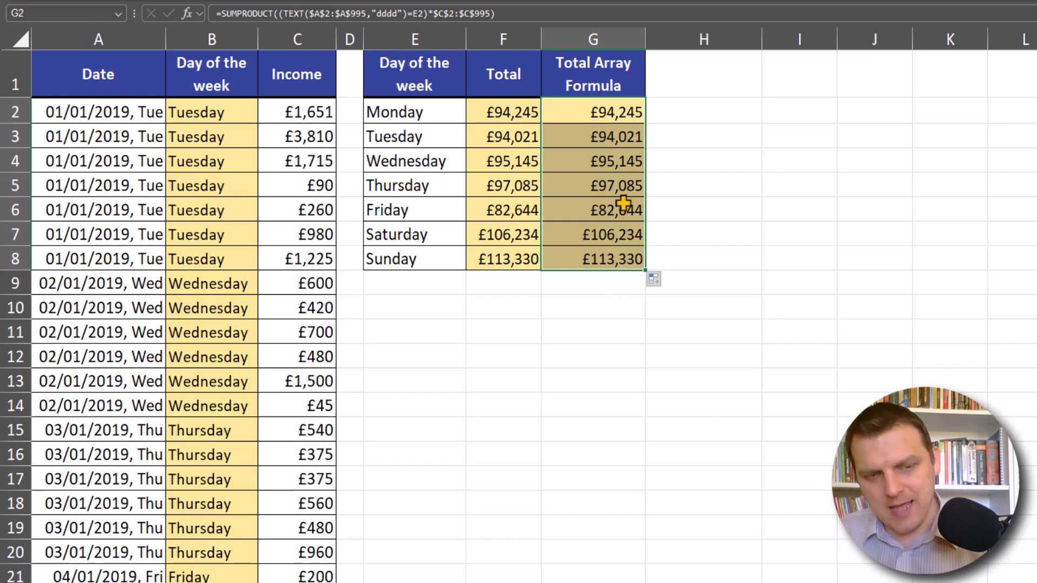
Review the SUMPRODUCT formula in G2, including the date range used as the value argument of TEXT
key(F2)
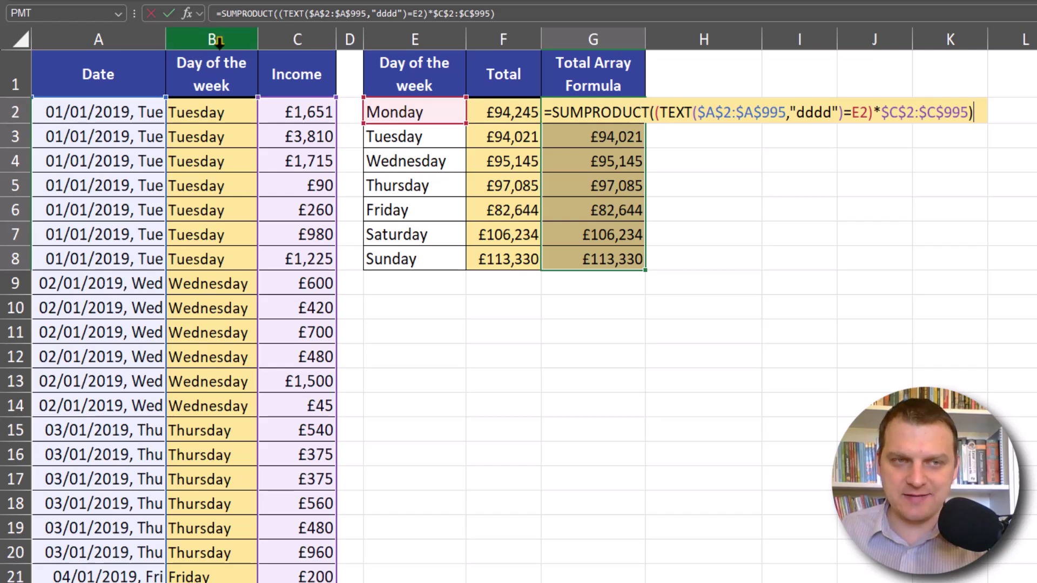
key(ctrl+Return)
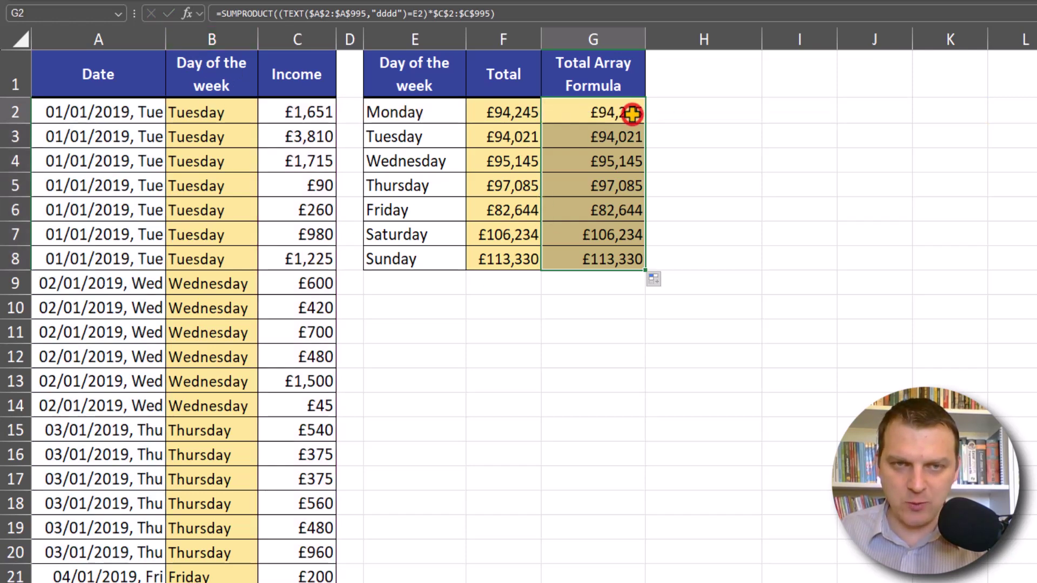
double_click(632, 113)
click(703, 133)
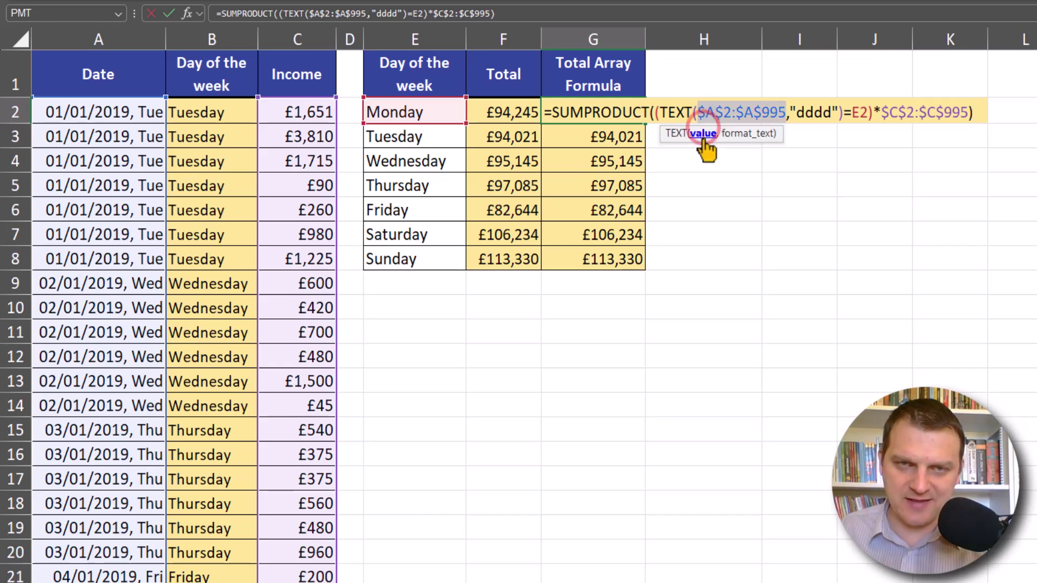